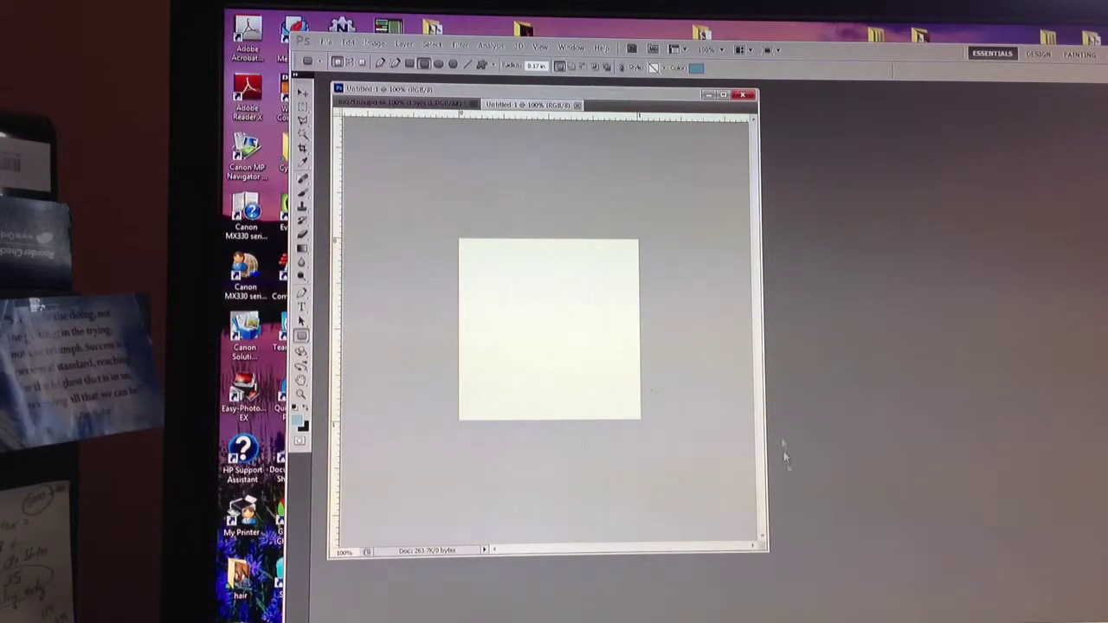
# Enlarge the document window to give the small blank white canvas more room.
pyautogui.moveTo(763, 562); pyautogui.dragTo(847, 568)
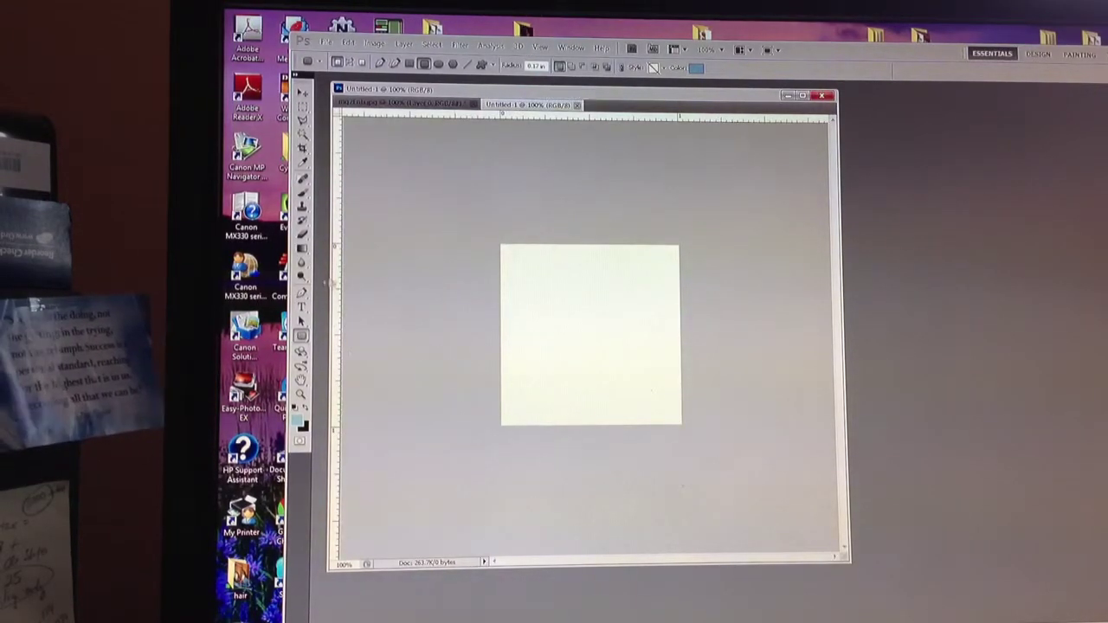
pyautogui.click(303, 337)
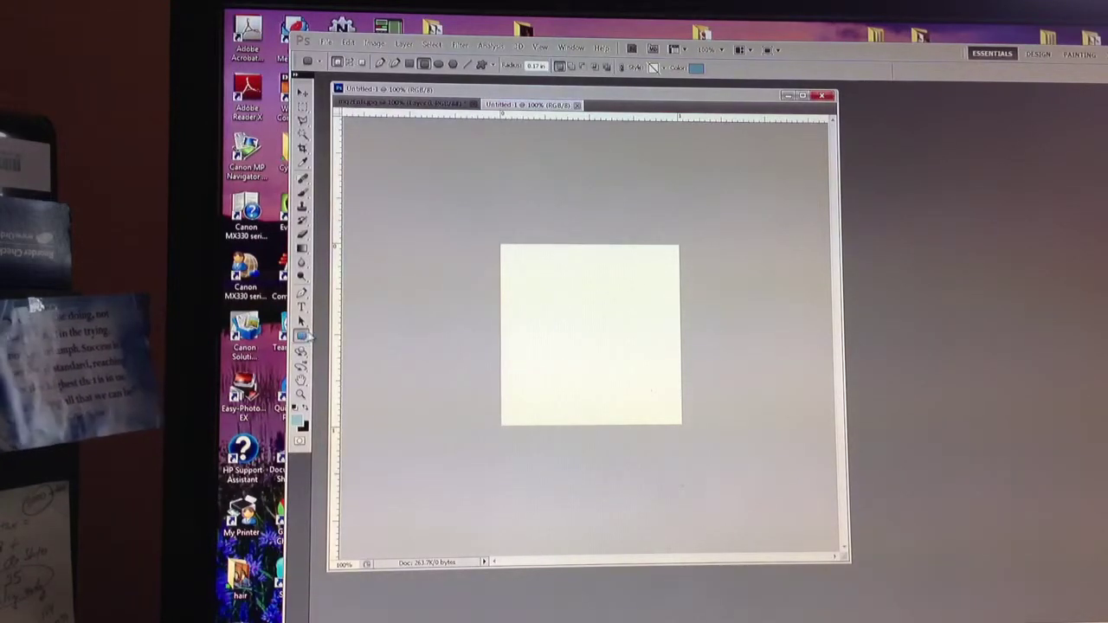
# Draw a light-blue rounded-corner square centred on the canvas with the Rounded Rectangle Tool.
pyautogui.rightClick(302, 338)
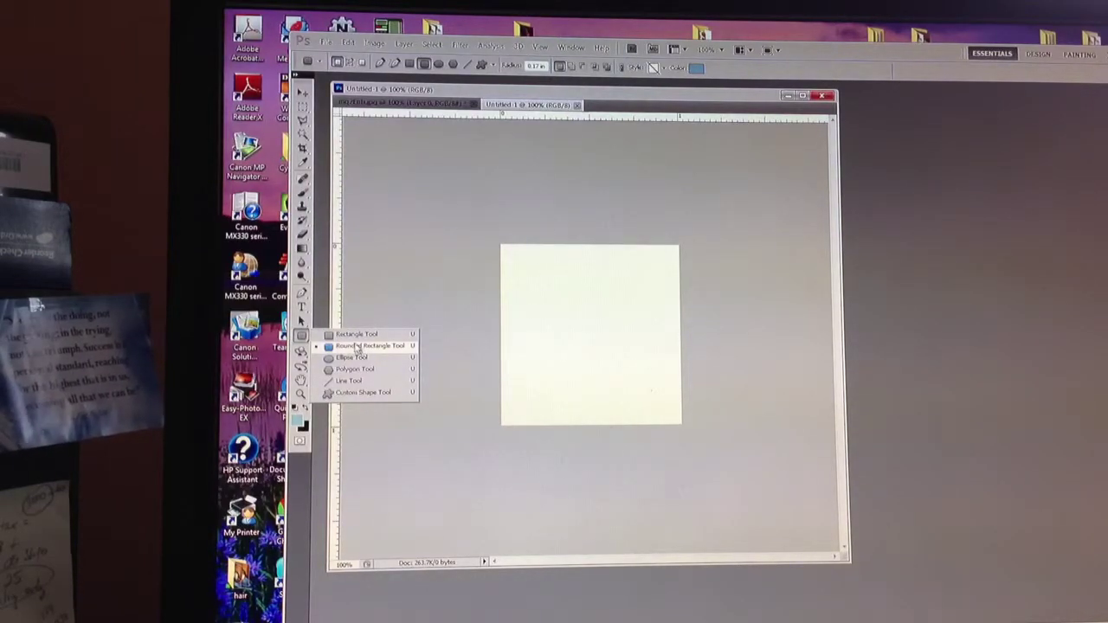
pyautogui.click(355, 347)
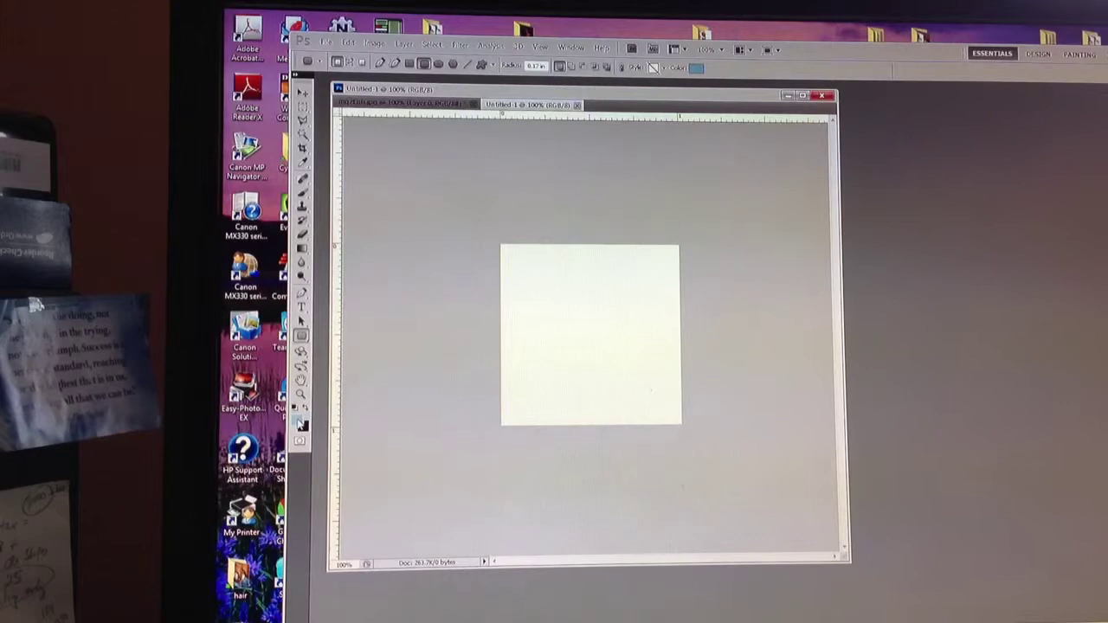
pyautogui.moveTo(528, 271); pyautogui.dragTo(660, 398)
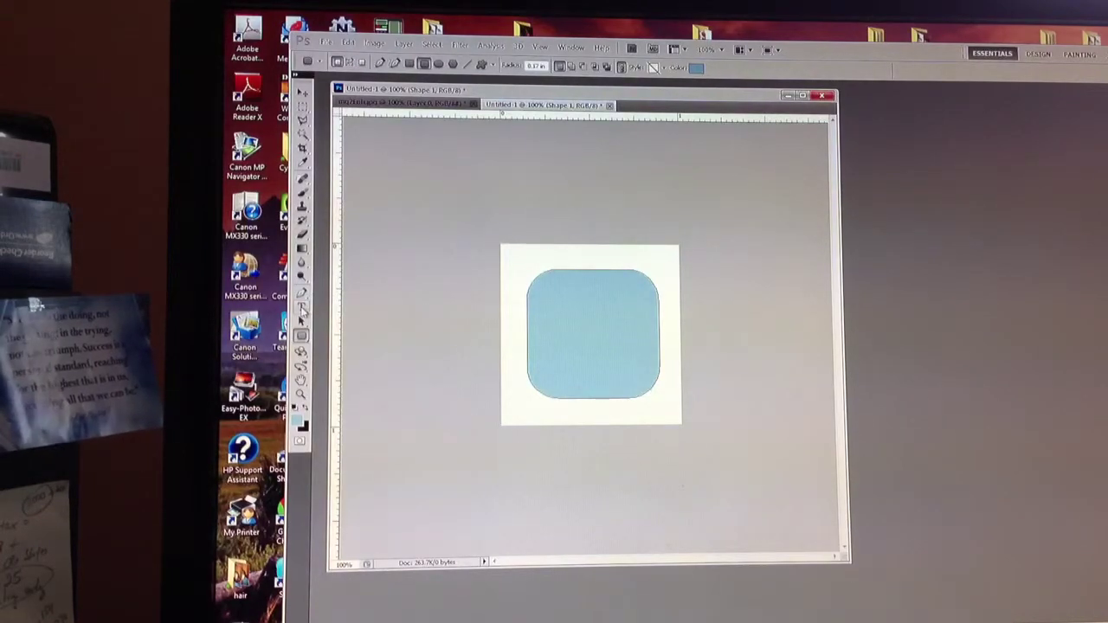
# Place type on the rounded rectangle's outline so repeated dash characters follow the path.
pyautogui.click(302, 313)
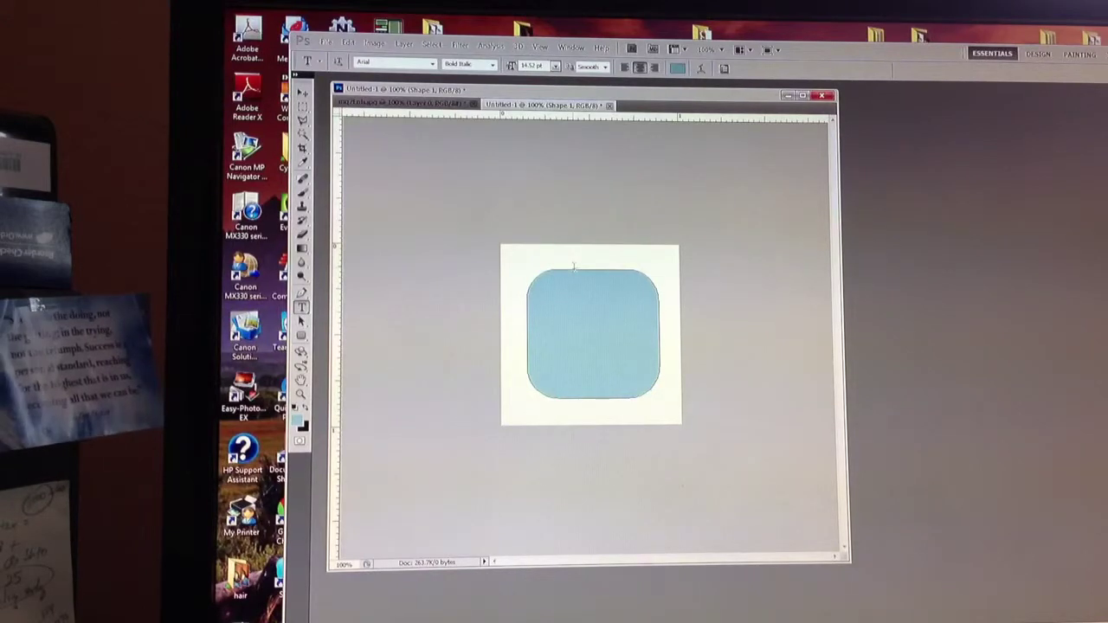
pyautogui.click(574, 266)
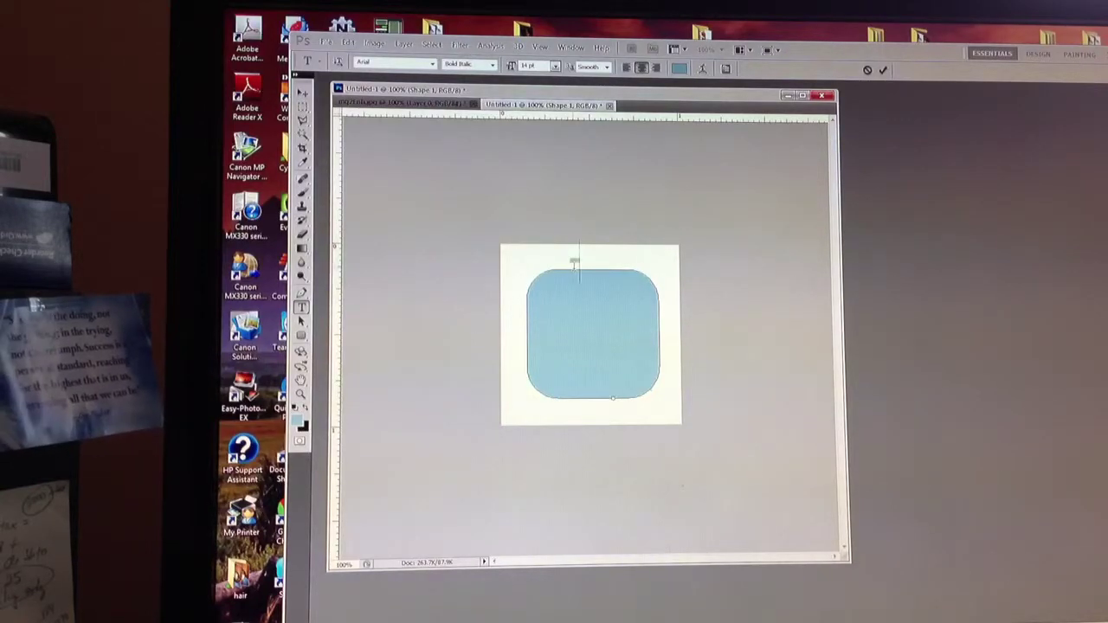
pyautogui.write('wwwwwwwwwwwwwwwwwwwwwwwwwwwwwwwwwwwwwwwwwwww')
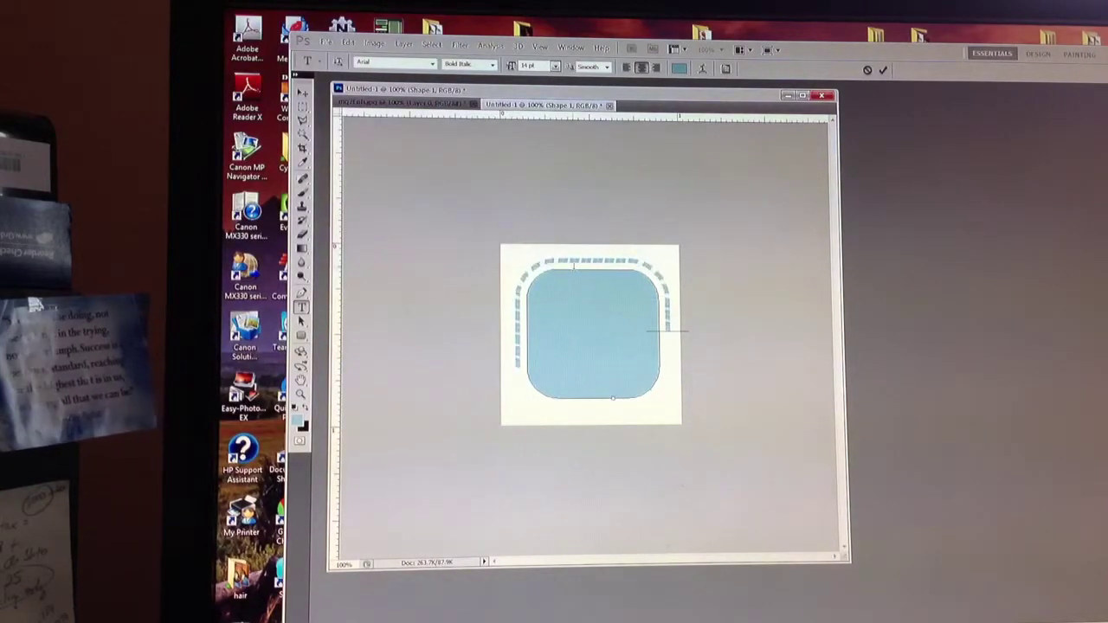
pyautogui.write('wwwwww')
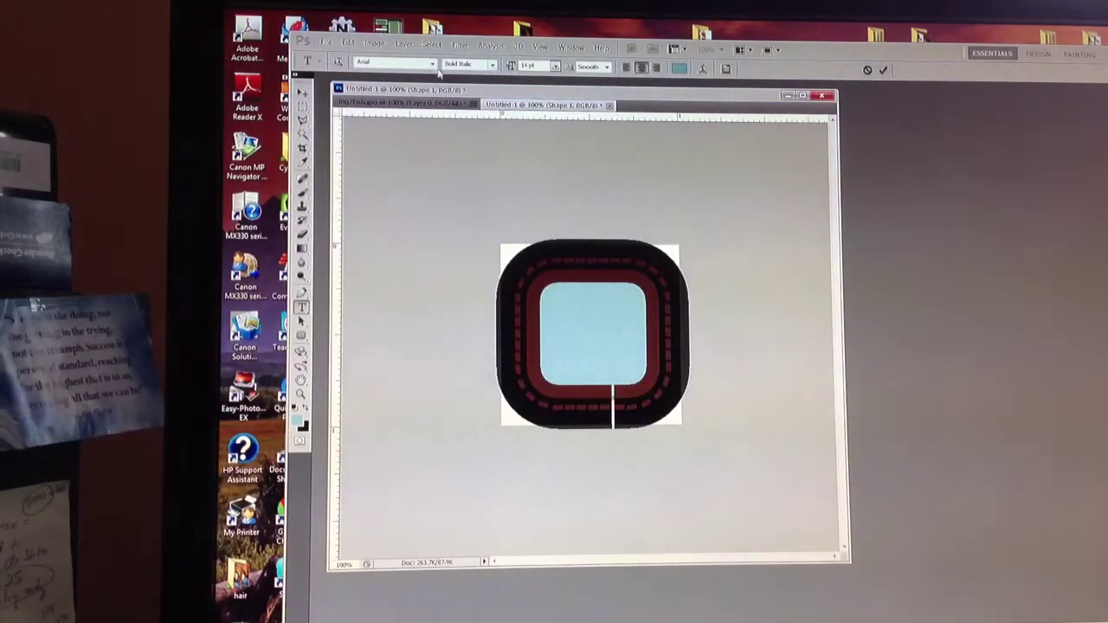
# Set the path text font to Arial with the Narrow style.
pyautogui.click(390, 62)
pyautogui.write('AR BERKLEY')
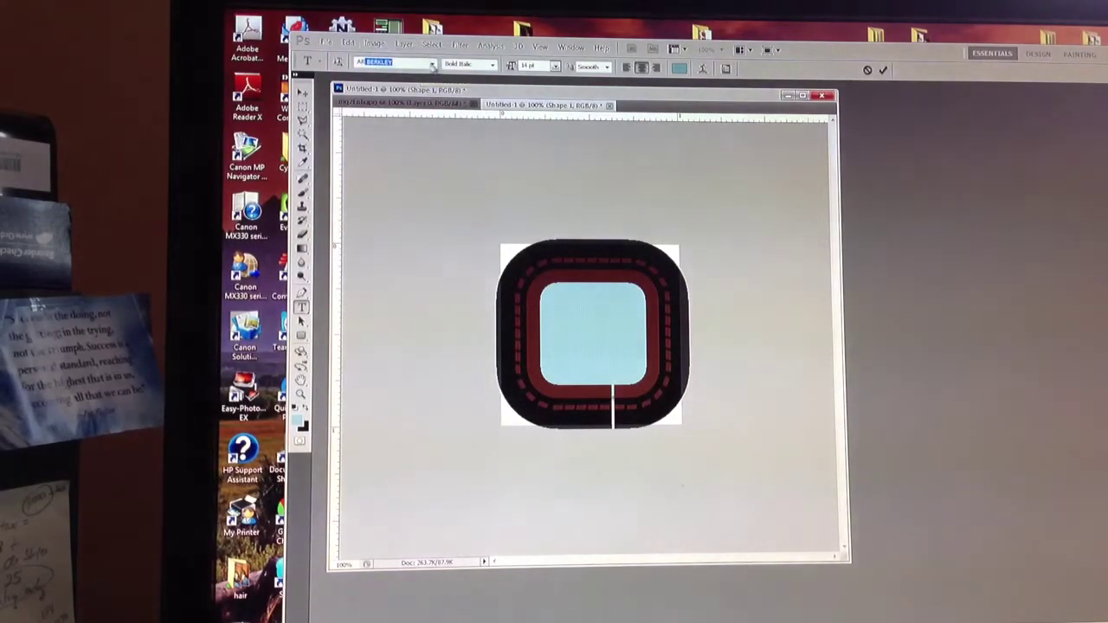
pyautogui.click(432, 63)
pyautogui.click(385, 225)
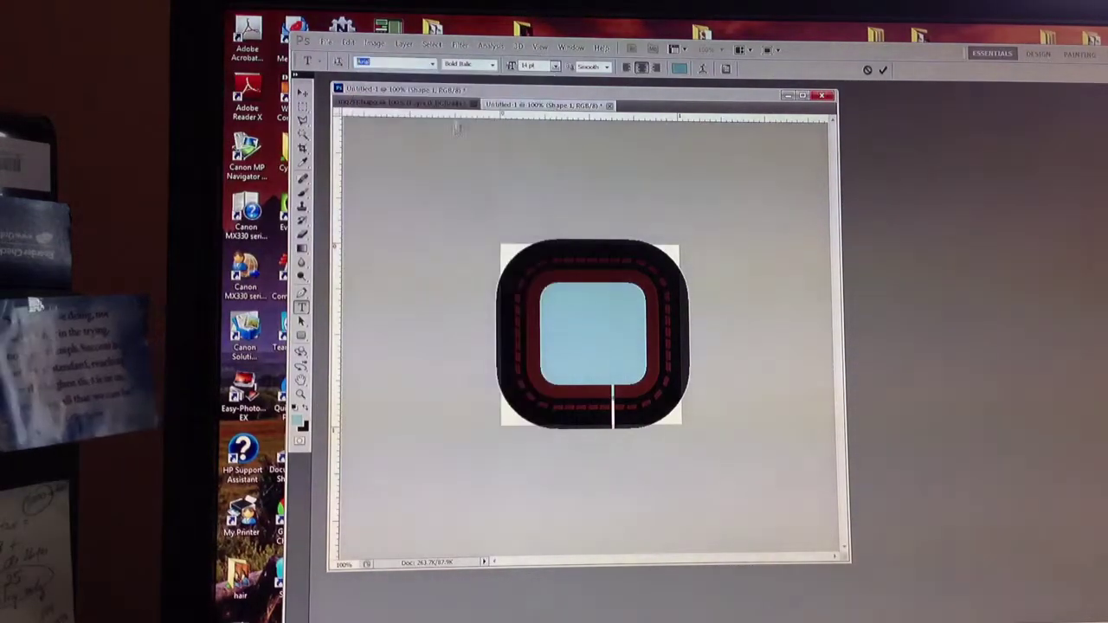
pyautogui.click(493, 65)
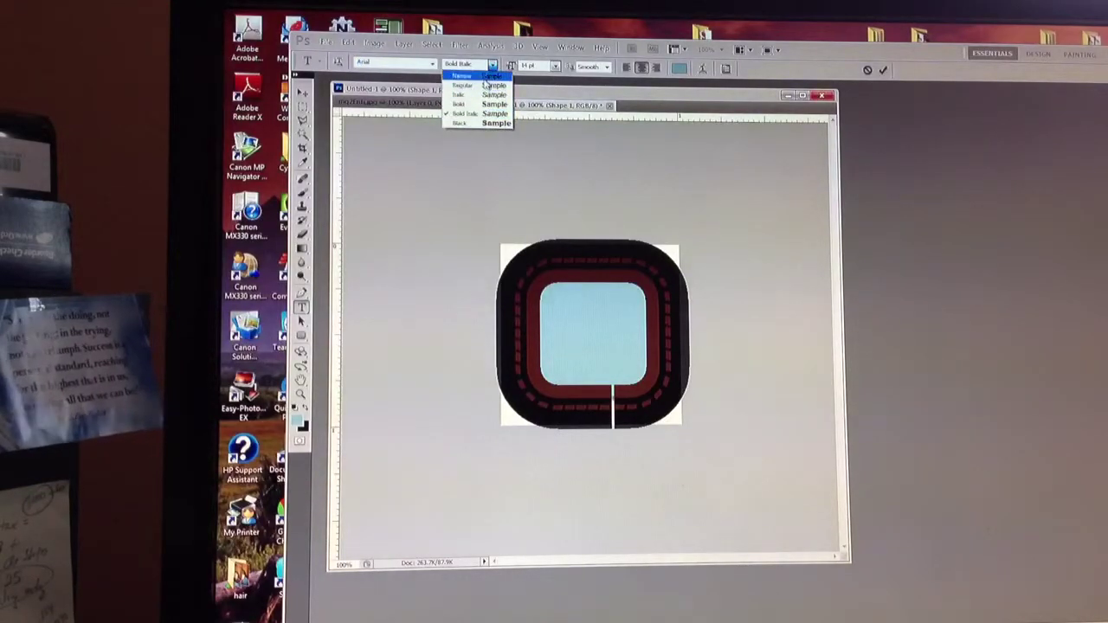
pyautogui.click(476, 82)
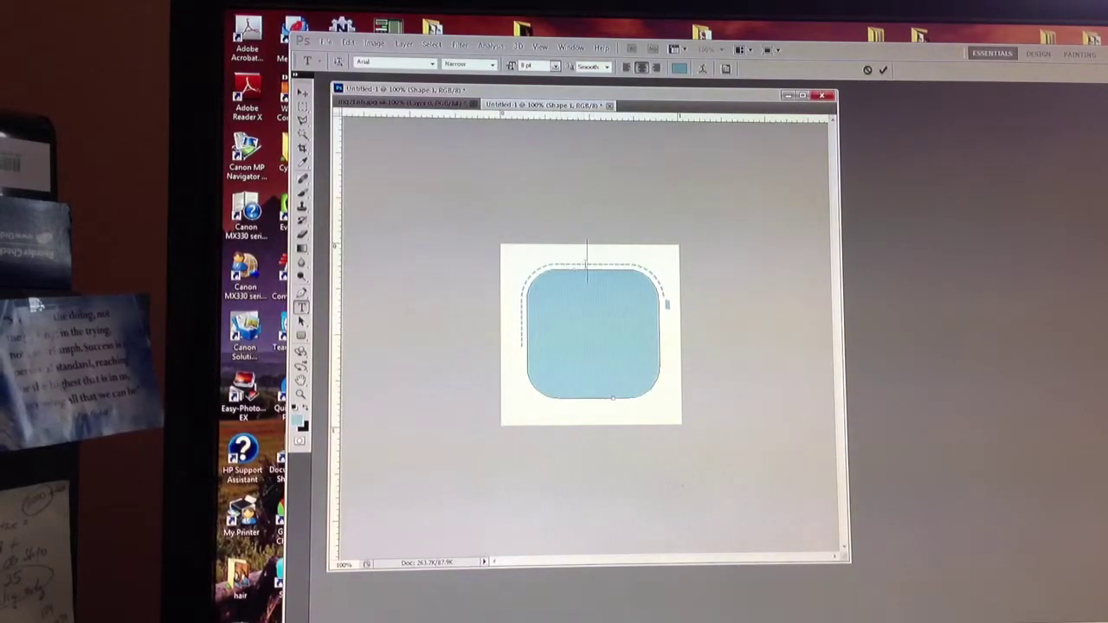
# Select the dashes on the path, make them black, and commit the text.
pyautogui.moveTo(587, 260); pyautogui.dragTo(617, 260)
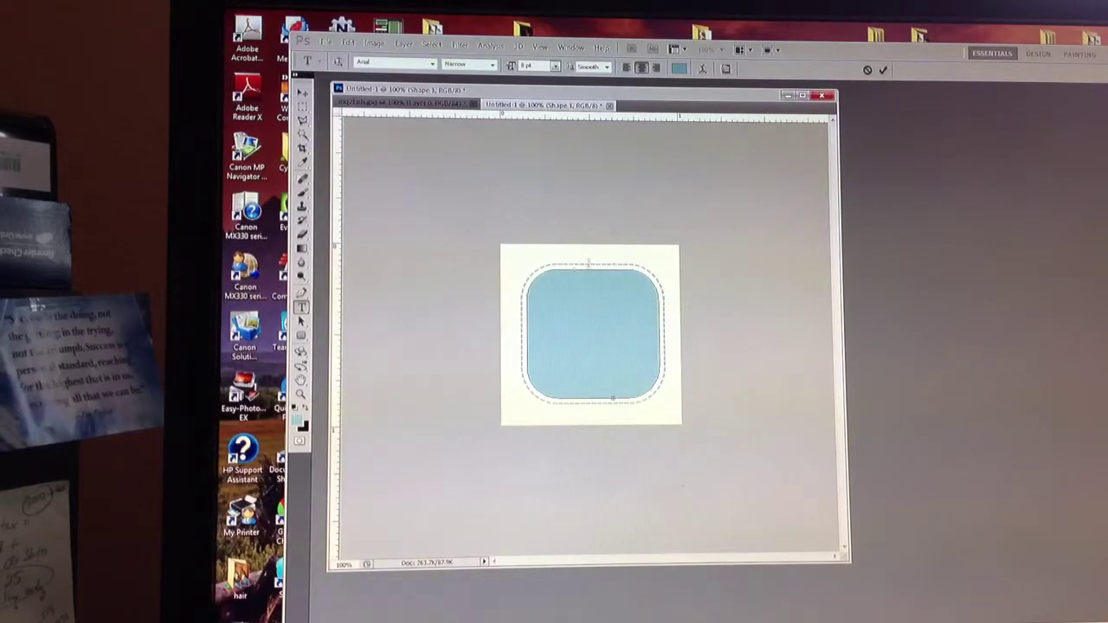
pyautogui.hotkey('ctrl', 'Return')
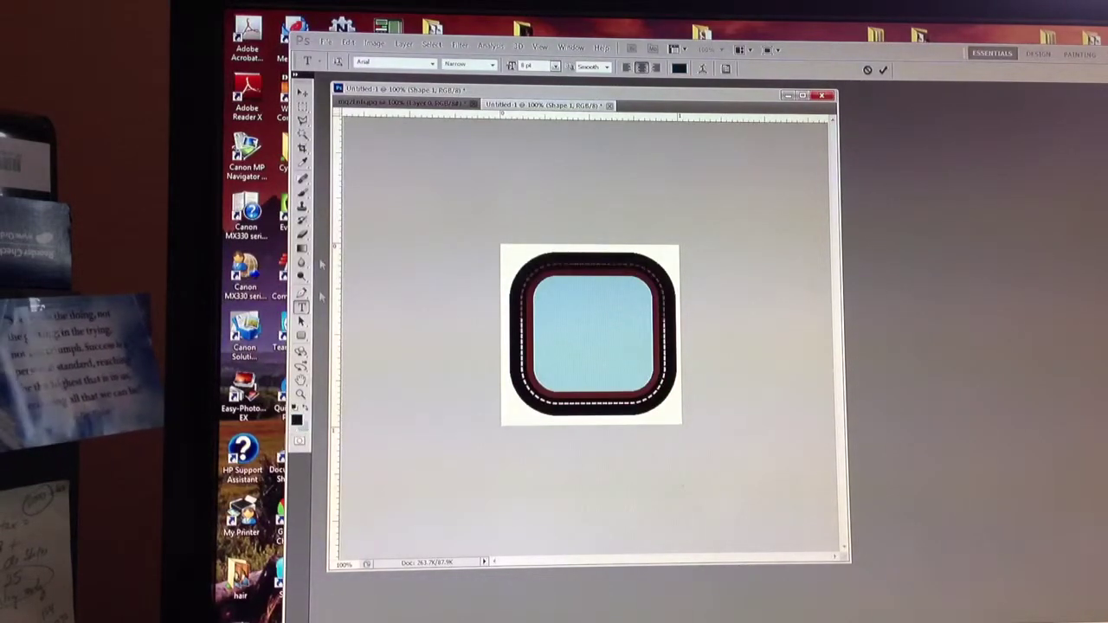
pyautogui.click(303, 92)
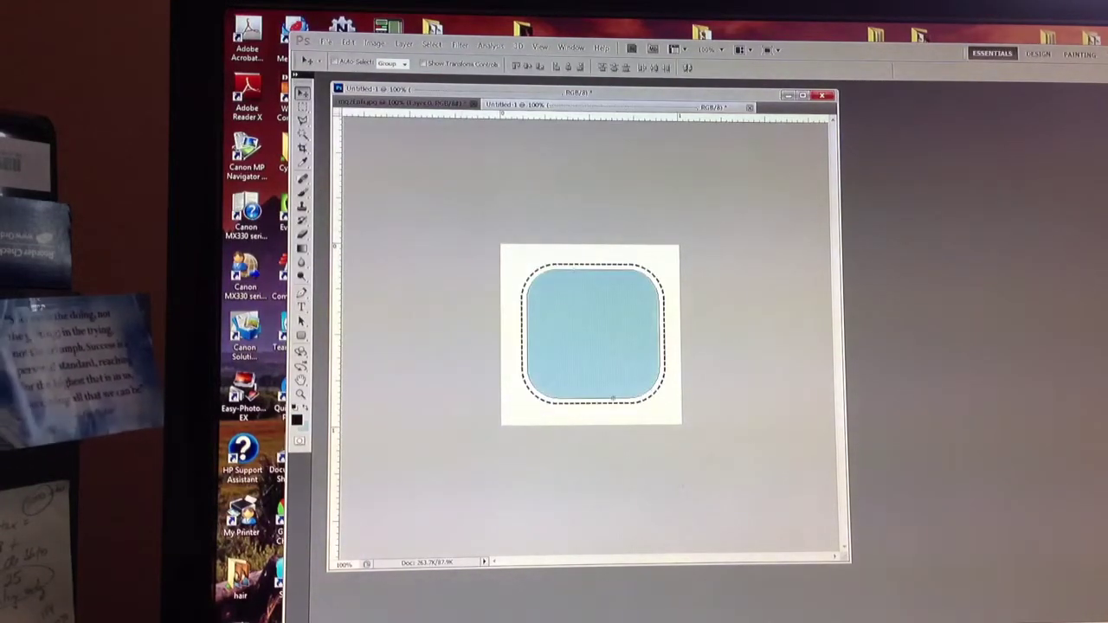
# Bring up the Layers panel, hide and reshow Shape 1, then select and reposition it.
pyautogui.moveTo(995, 130); pyautogui.dragTo(750, 127)
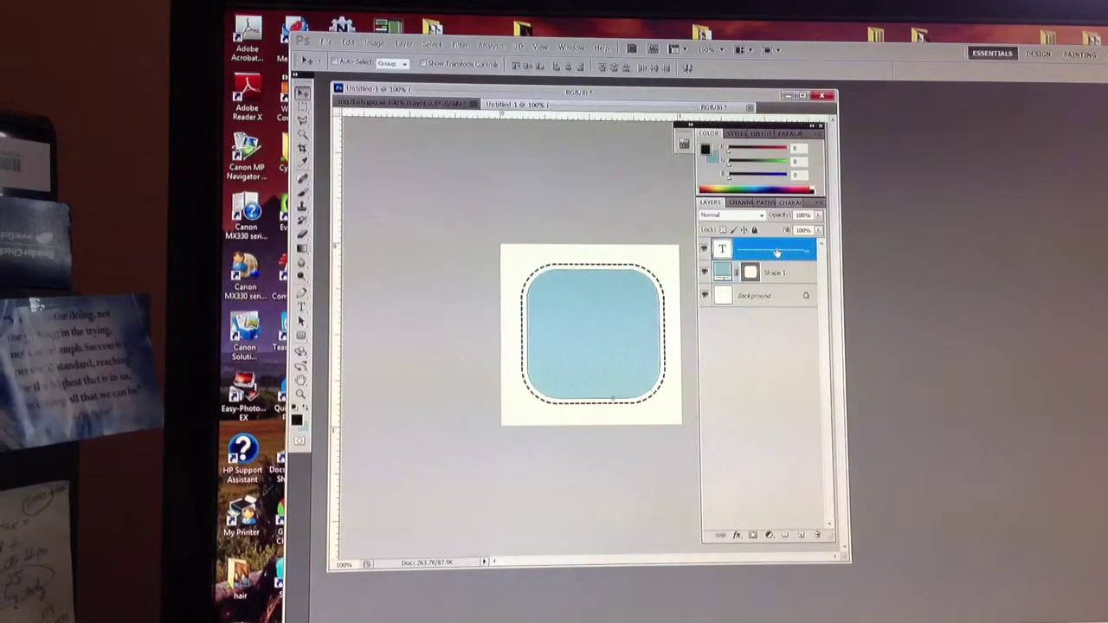
pyautogui.click(704, 273)
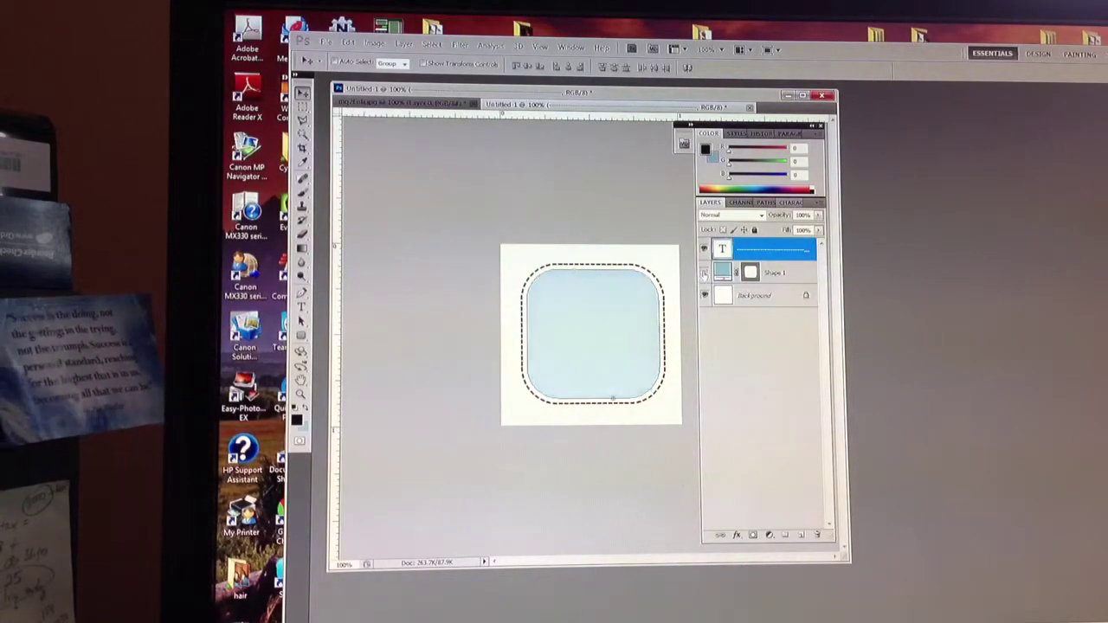
pyautogui.click(756, 337)
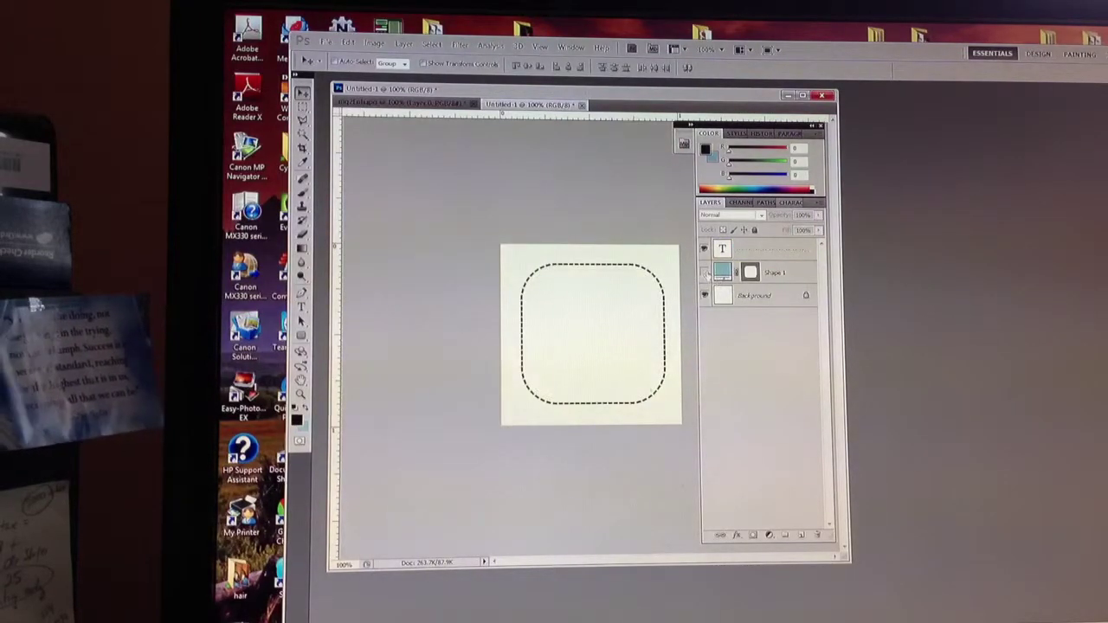
pyautogui.click(704, 272)
pyautogui.click(779, 275)
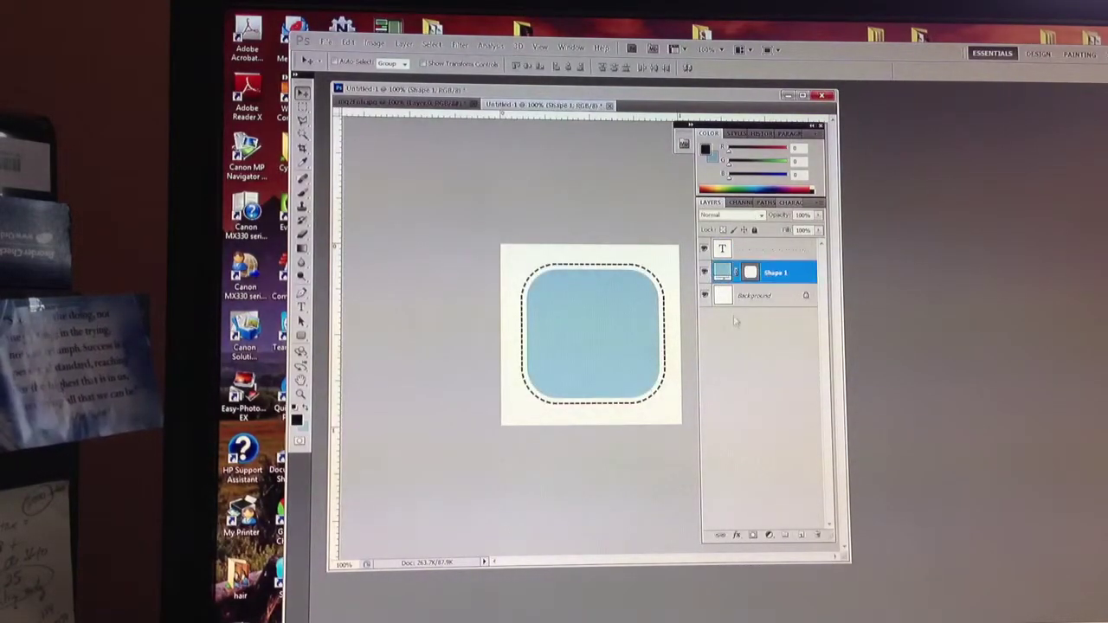